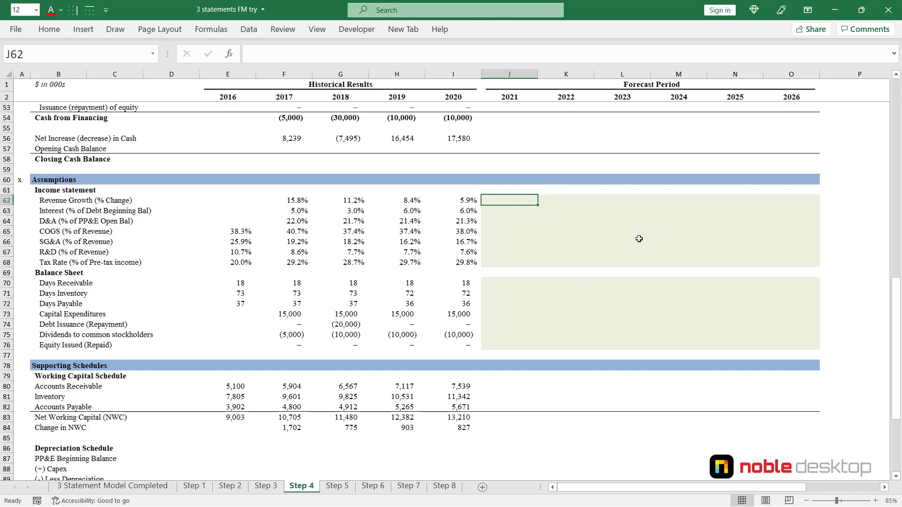
Set 2021 revenue growth in J62 to =AVERAGE(F62:I62), showing 10.3%.
text(=aver)
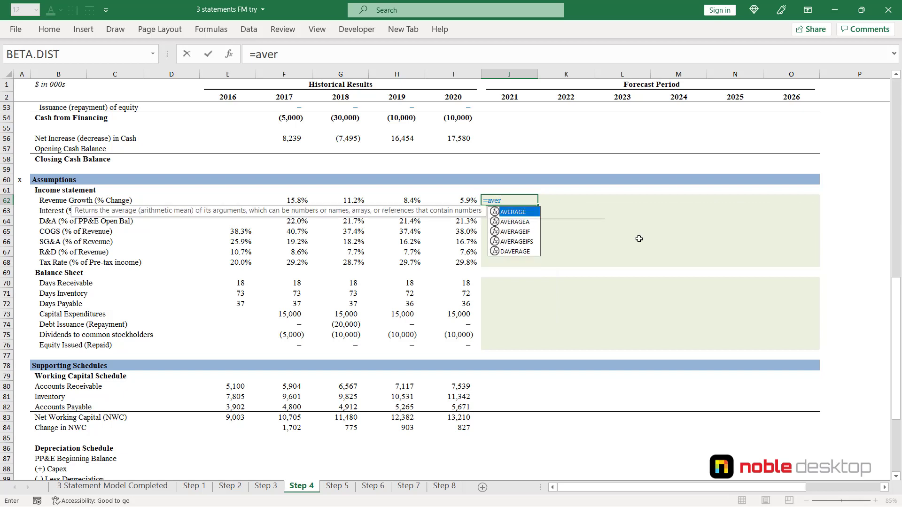
key(Tab)
key(Left)
key(shift+Left)
key(shift+Left)
key(shift+Left)
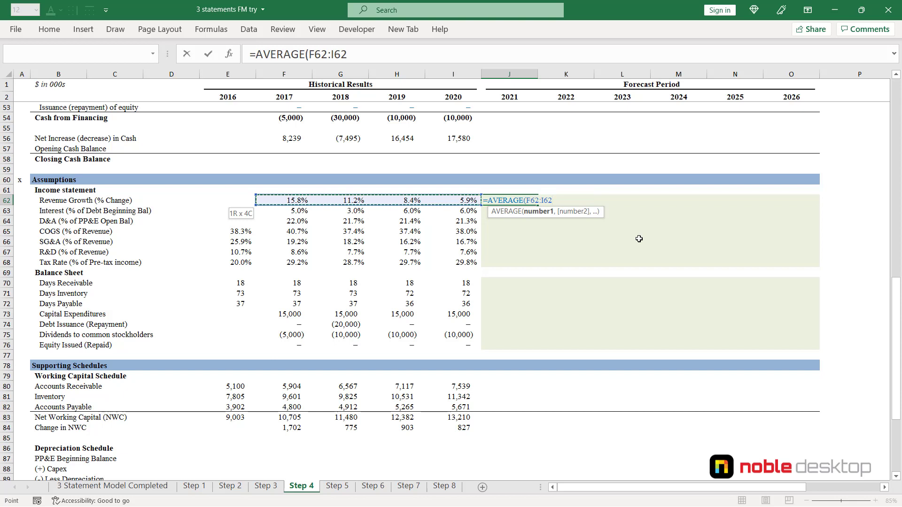
key(ctrl+Return)
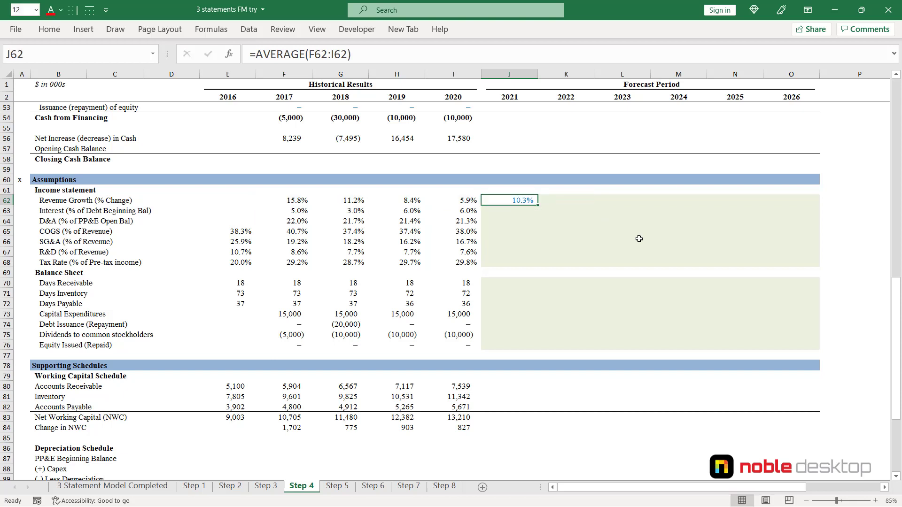
key(shift+Down)
key(shift+Down)
key(shift+Down)
key(shift+Down)
key(shift+Down)
key(shift+Down)
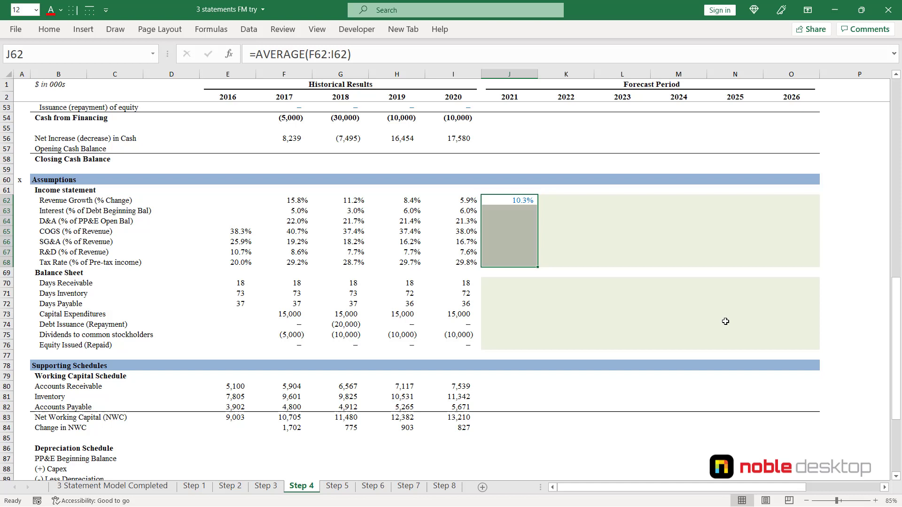
Fill the AVERAGE formula into all 2021 assumptions J62:J68 and J70:J76, e.g. COGS 38.4%.
key(shift+F8)
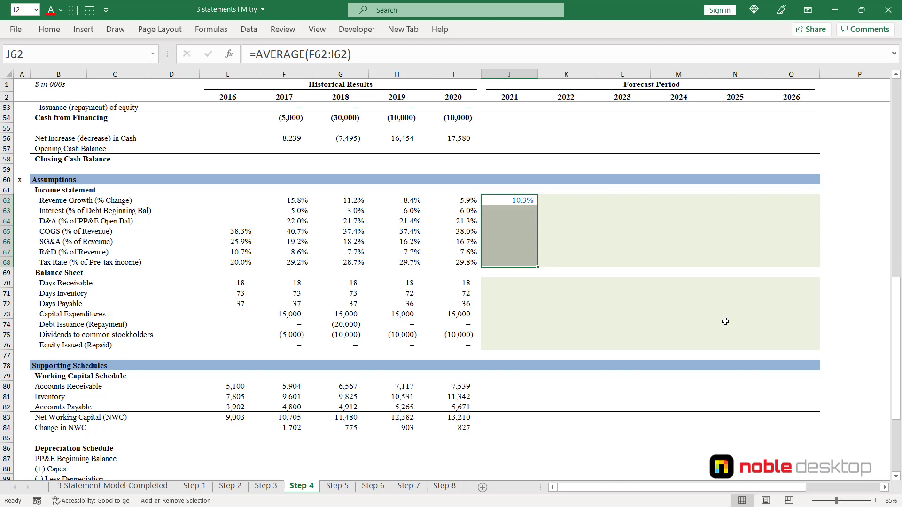
key(Down)
key(Down)
key(Down)
key(Down)
key(Down)
key(Down)
key(Down)
key(Down)
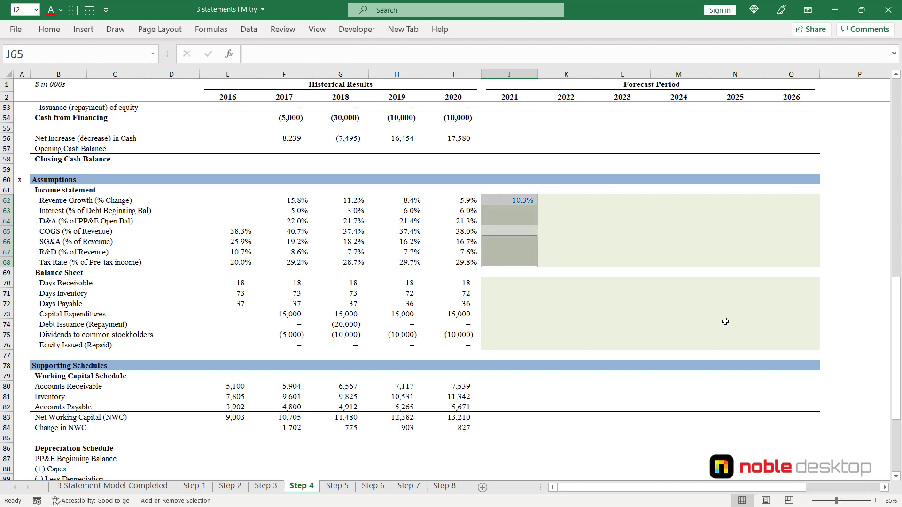
key(shift+Down)
key(shift+Down)
key(shift+Down)
key(shift+Down)
key(shift+Down)
key(shift+Down)
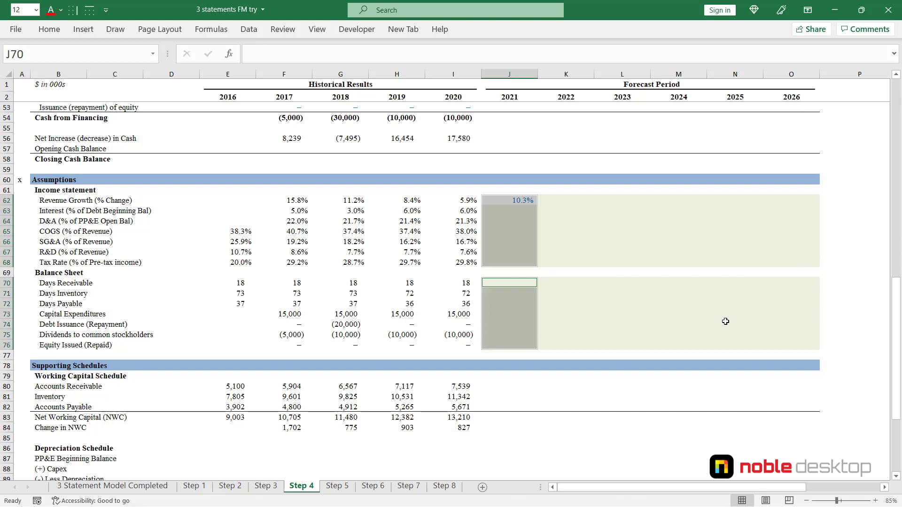
key(Return)
key(Return)
key(Return)
key(Return)
key(Return)
key(Return)
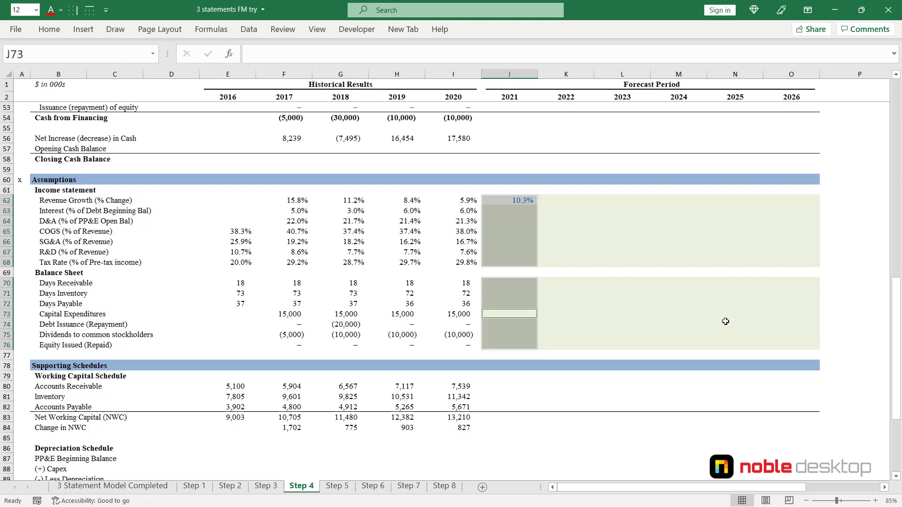
key(Return)
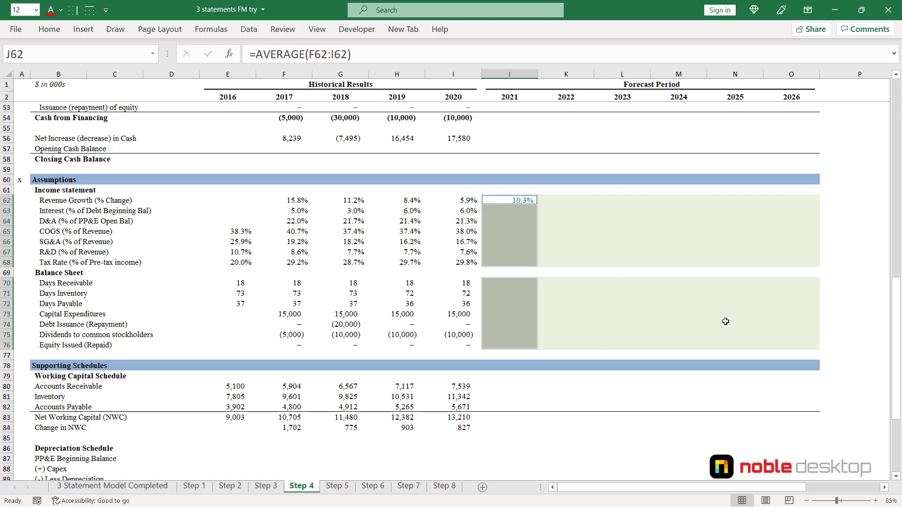
key(F2)
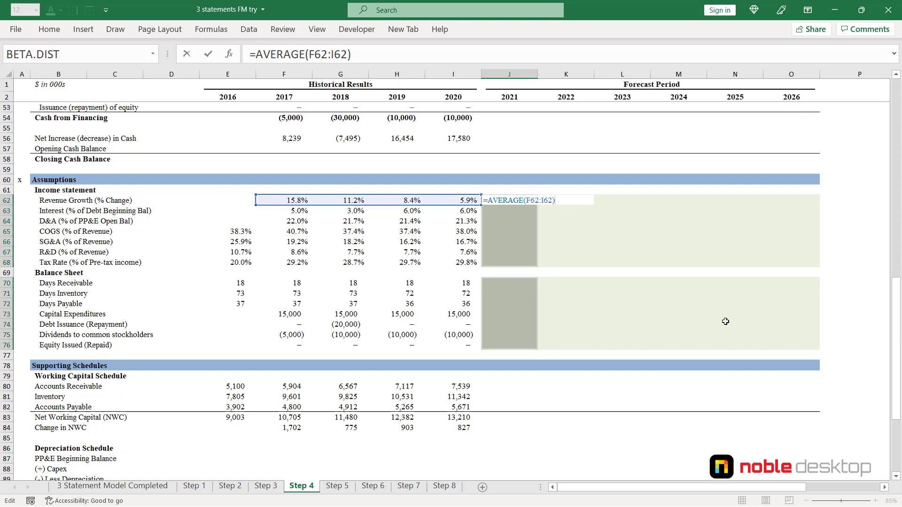
key(ctrl+Return)
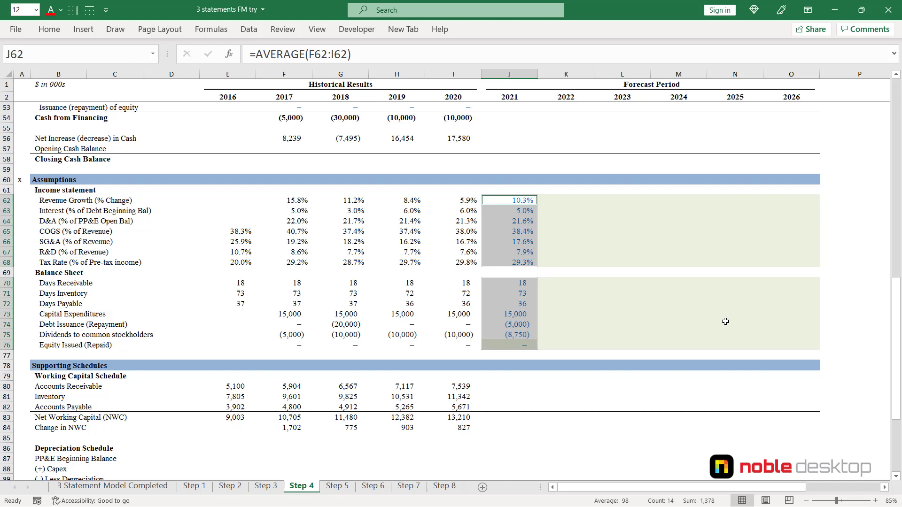
Link 2022 revenue growth in K62 to 2021 with =J62, showing 10.3%.
key(Right)
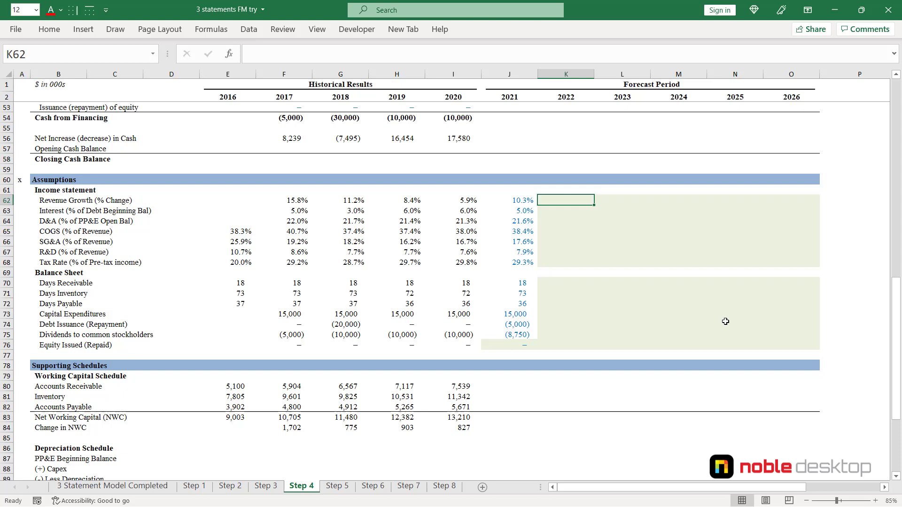
text(=)
key(Left)
key(ctrl+Return)
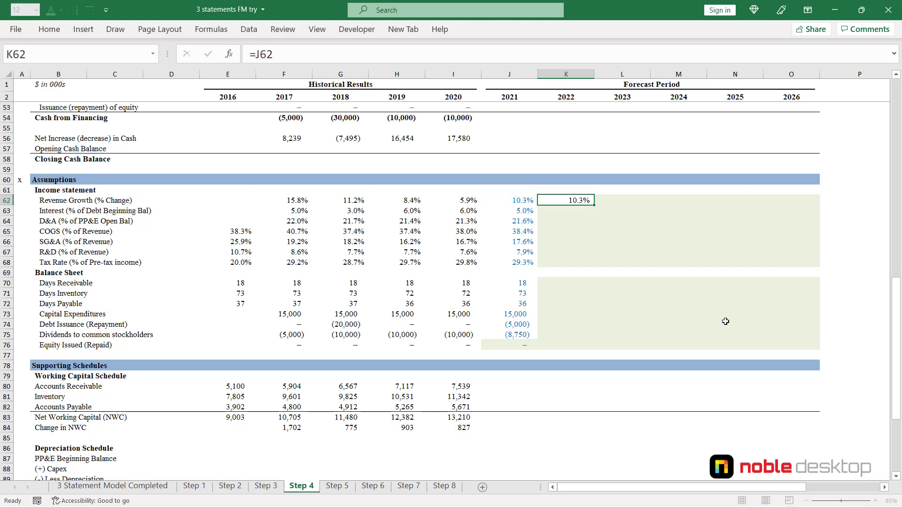
key(F2)
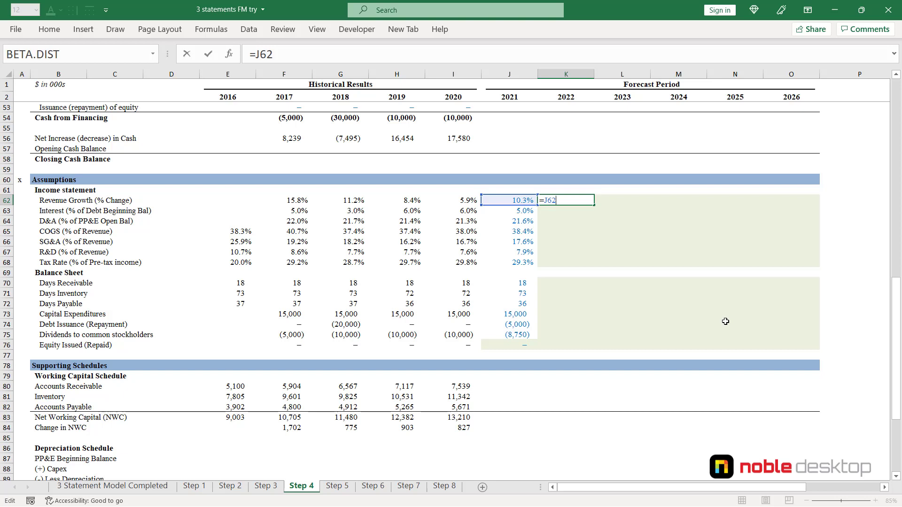
key(ctrl+Return)
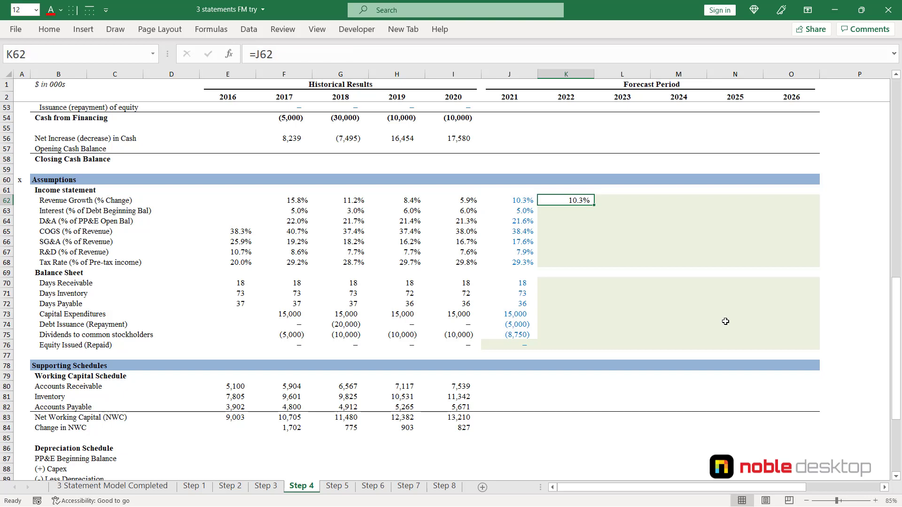
Fill the prior-year link across K62:O68 for 2022–2026, then copy the 2022 tax rate formula.
key(shift+Right)
key(shift+Right)
key(shift+Right)
key(shift+Right)
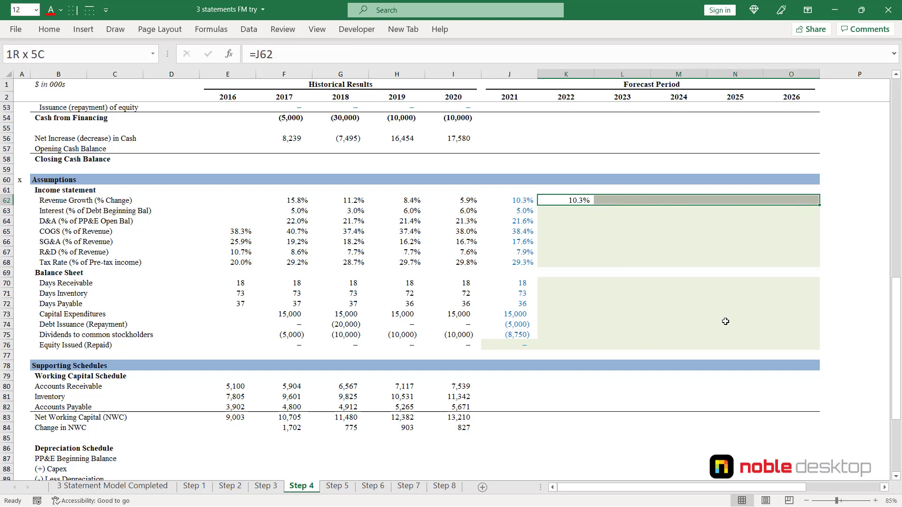
key(shift+Down)
key(shift+Down)
key(shift+Down)
key(shift+Down)
key(shift+Down)
key(shift+Down)
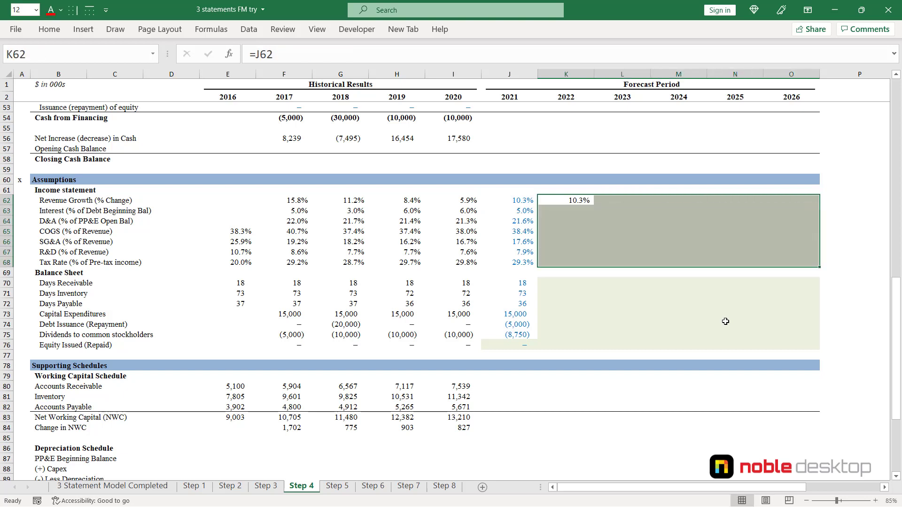
key(ctrl+r)
key(ctrl+d)
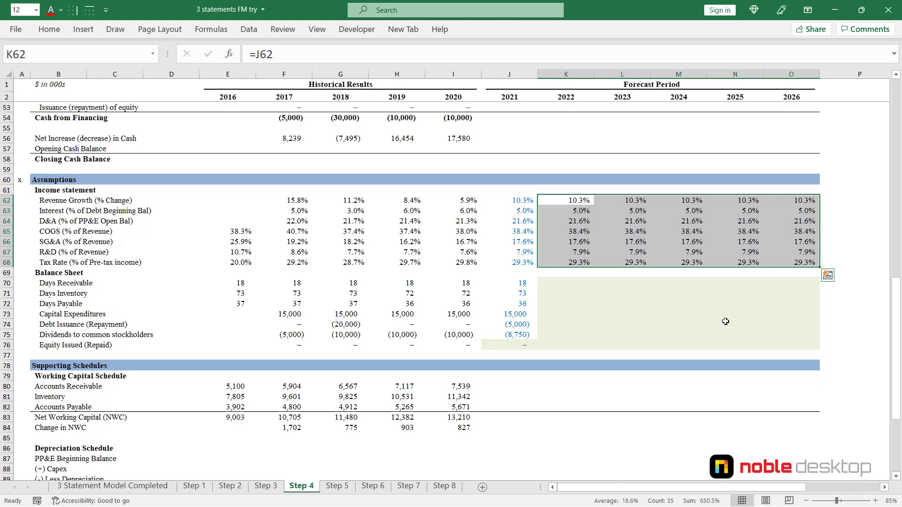
key(ctrl+Down)
key(ctrl+c)
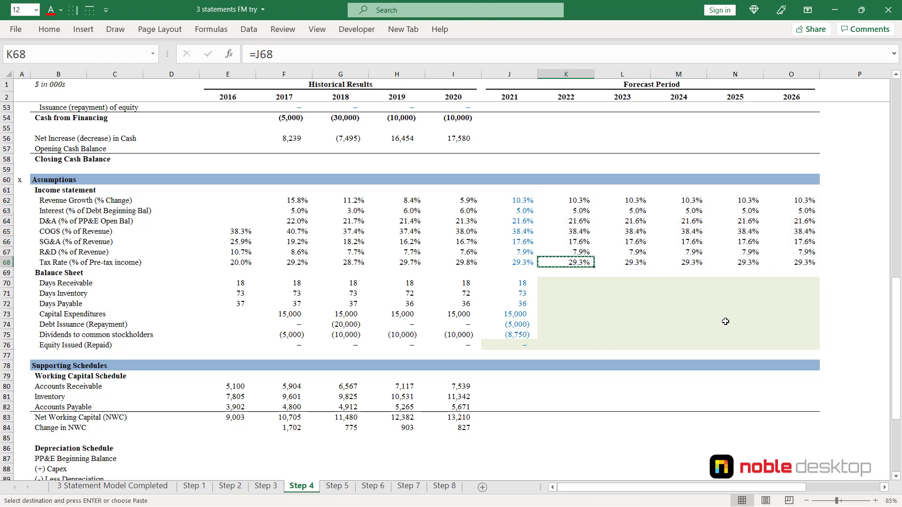
key(Down)
key(Down)
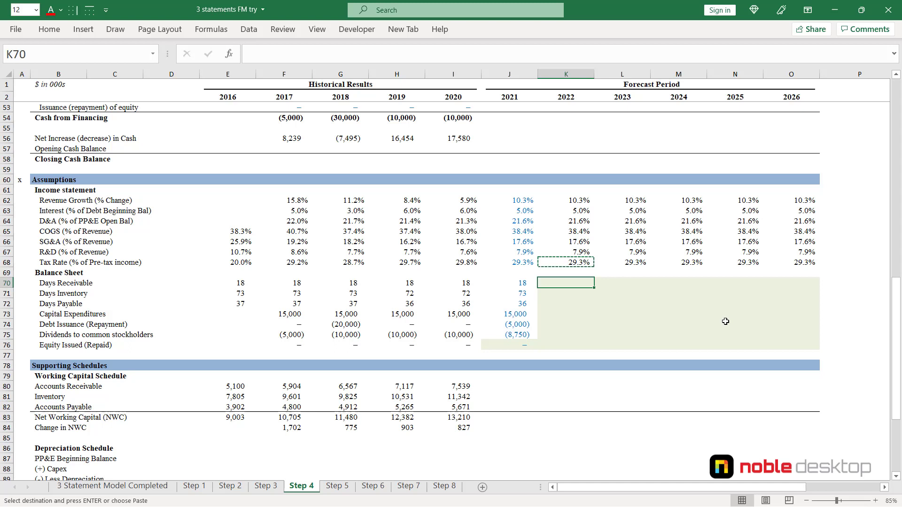
Paste the link formula only into the 2022 Days Receivable cell K70.
key(ctrl+alt+v)
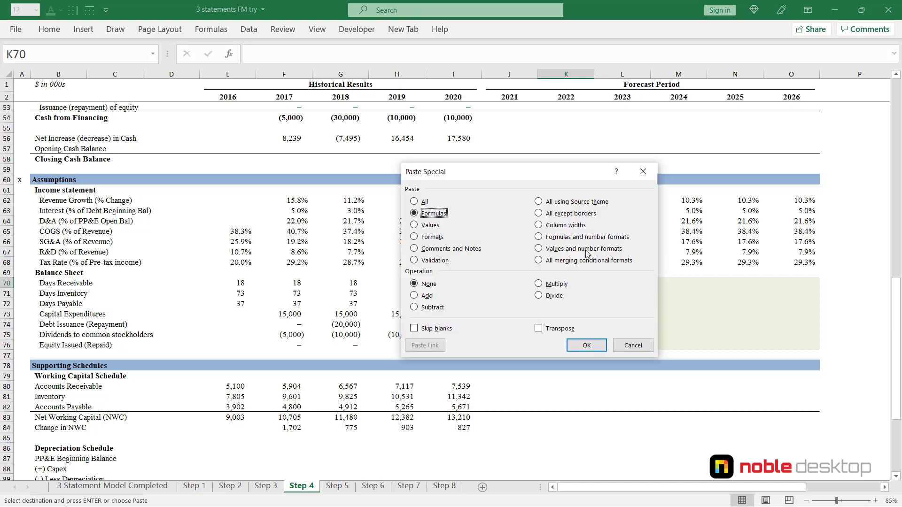
key(f)
key(Return)
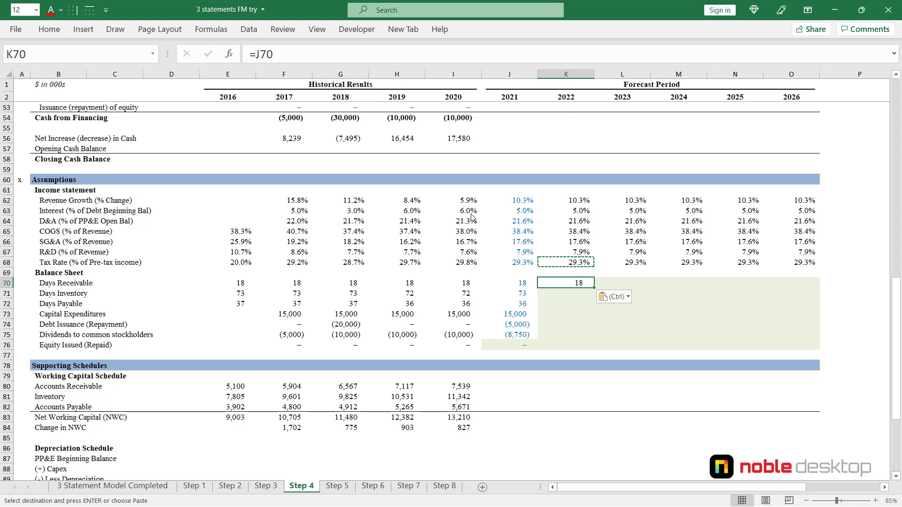
key(Escape)
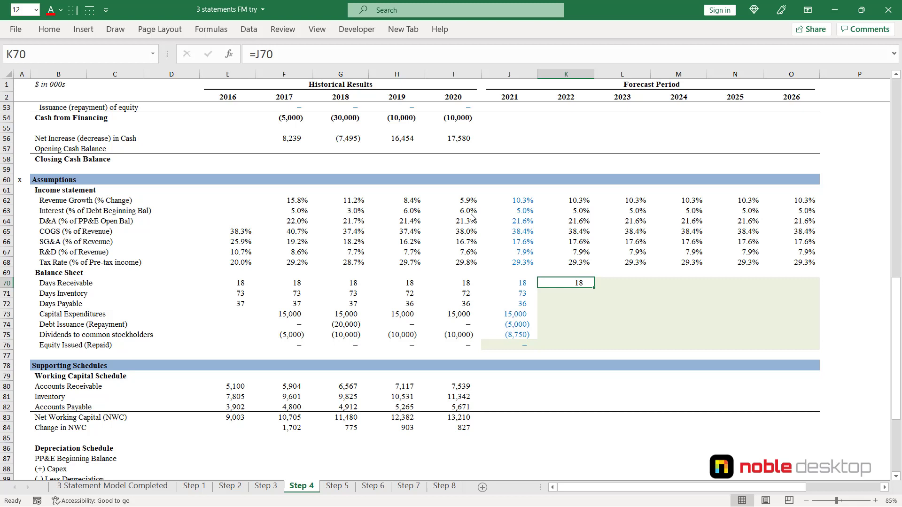
Fill the links across K70:O76 through 2026 and move to the Step 5 sheet.
key(shift+Down)
key(shift+Down)
key(shift+Down)
key(shift+Down)
key(shift+Down)
key(shift+Down)
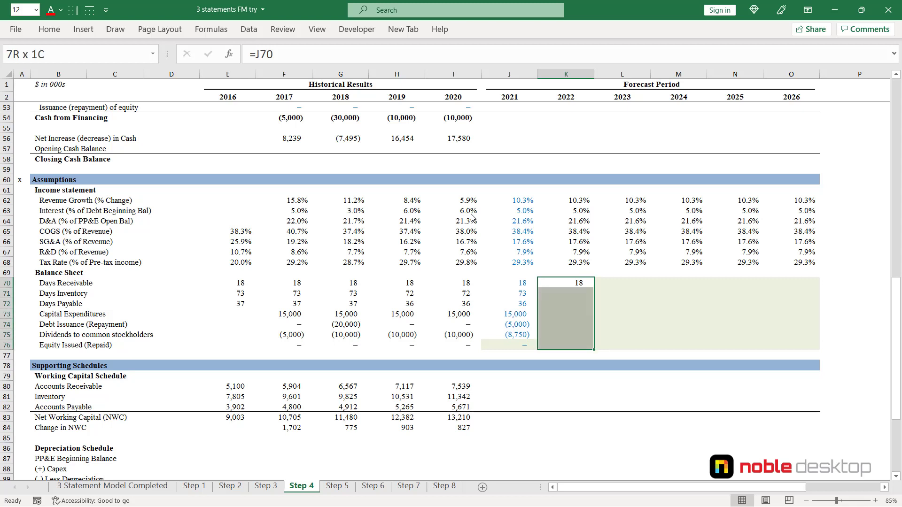
key(shift+Right)
key(shift+Right)
key(shift+Right)
key(shift+Right)
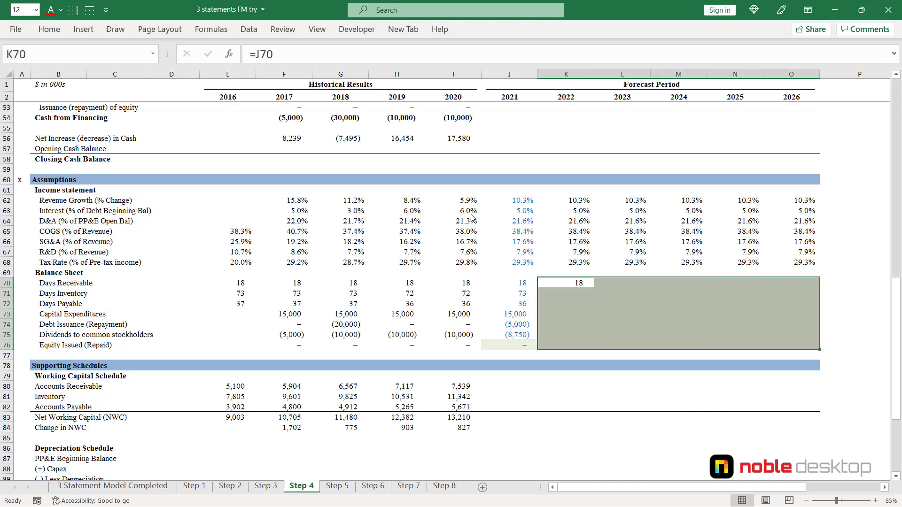
key(ctrl+r)
key(ctrl+d)
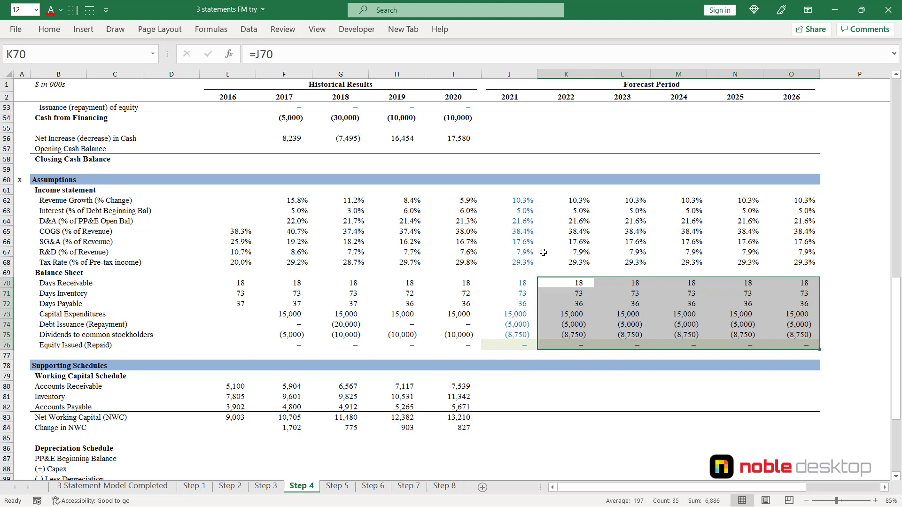
key(ctrl+Page_Down)
scroll(544, 253, down, 20)
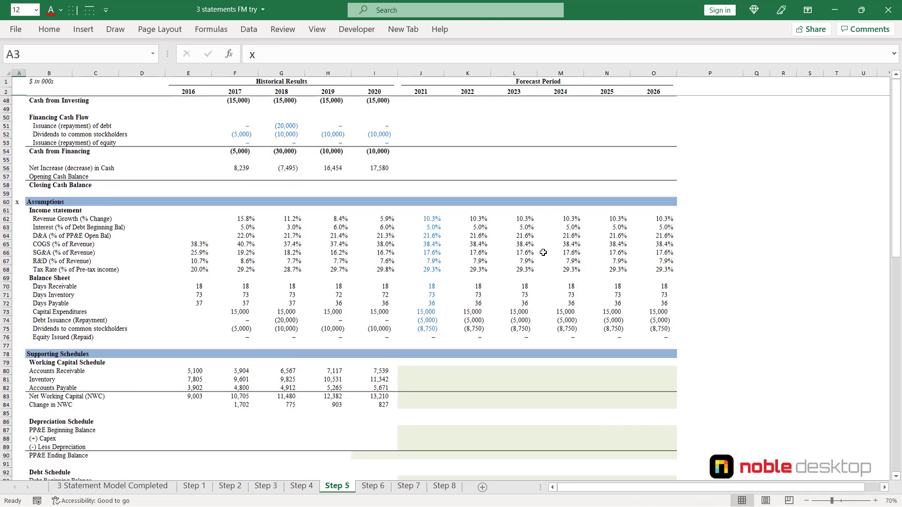